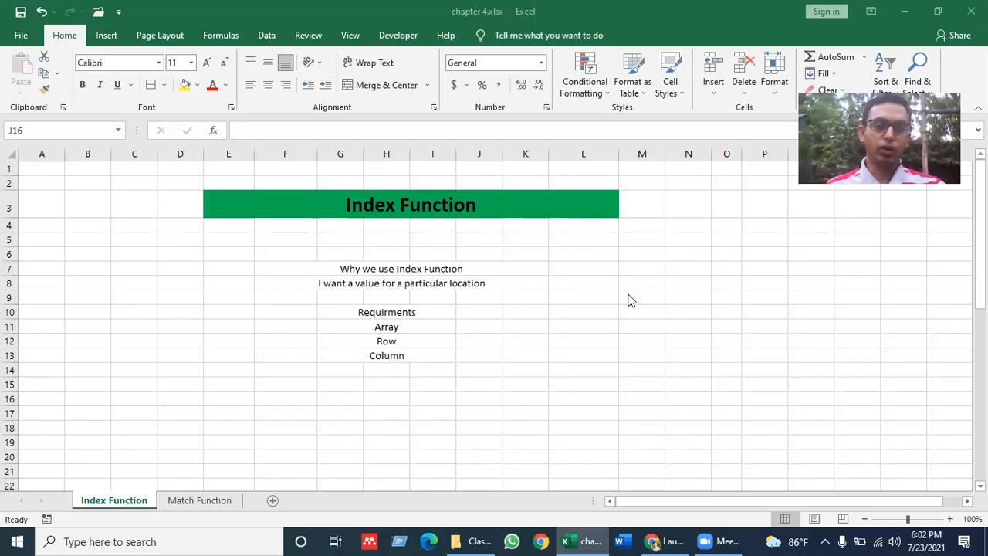
# - Scroll down past the Index Function notes to the product table
pyautogui.click(473, 368)
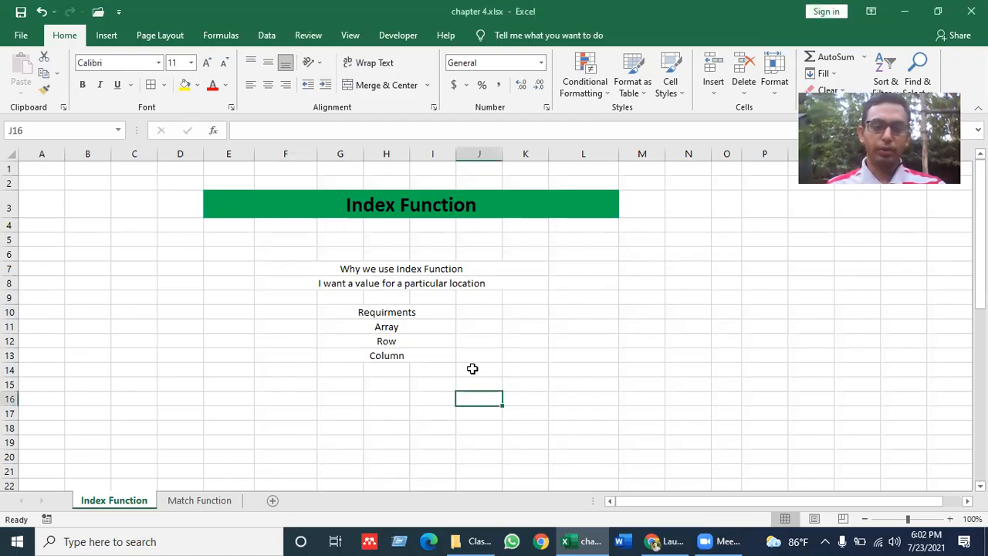
pyautogui.press('Down')
pyautogui.press('Down')
pyautogui.press('Down')
pyautogui.press('Down')
pyautogui.press('Down')
pyautogui.press('Down')
pyautogui.press('Down')
pyautogui.press('Down')
pyautogui.press('Down')
pyautogui.press('Down')
pyautogui.press('Down')
pyautogui.press('Down')
pyautogui.press('Down')
pyautogui.press('Down')
pyautogui.press('Down')
pyautogui.press('Down')
pyautogui.press('Down')
pyautogui.press('Down')
pyautogui.press('Down')
pyautogui.press('Down')
pyautogui.press('Down')
pyautogui.press('Down')
pyautogui.press('Down')
pyautogui.press('Down')
pyautogui.press('Down')
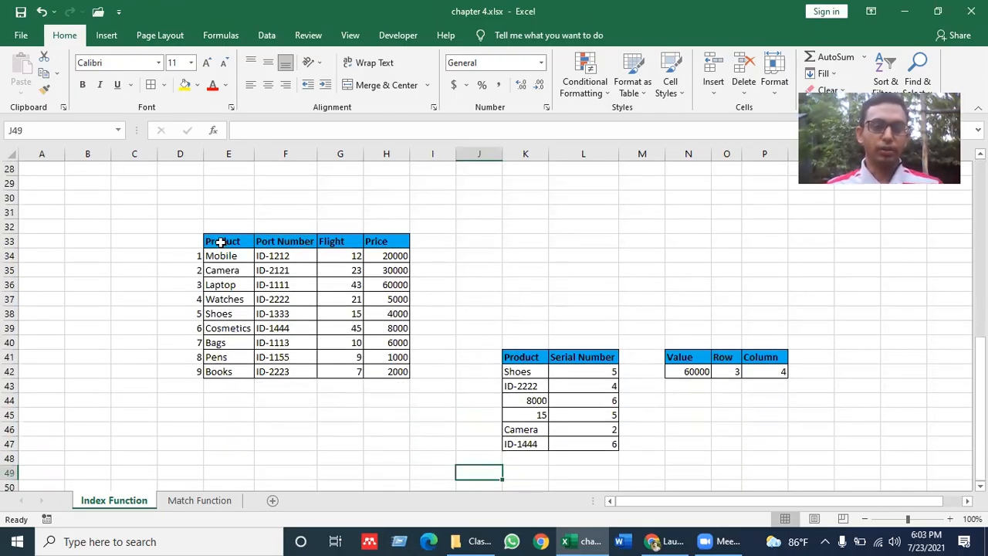
pyautogui.moveTo(220, 242); pyautogui.dragTo(393, 371)
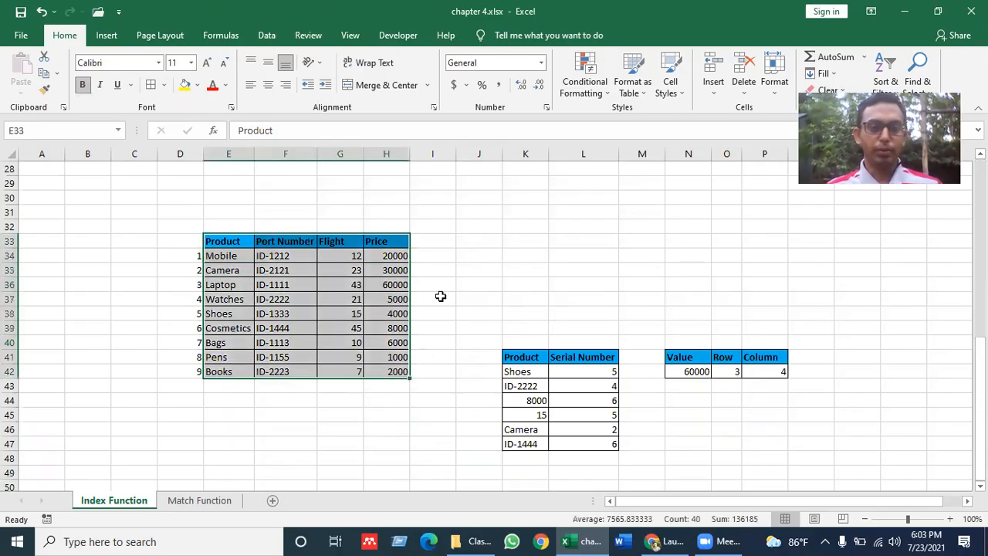
pyautogui.click(453, 299)
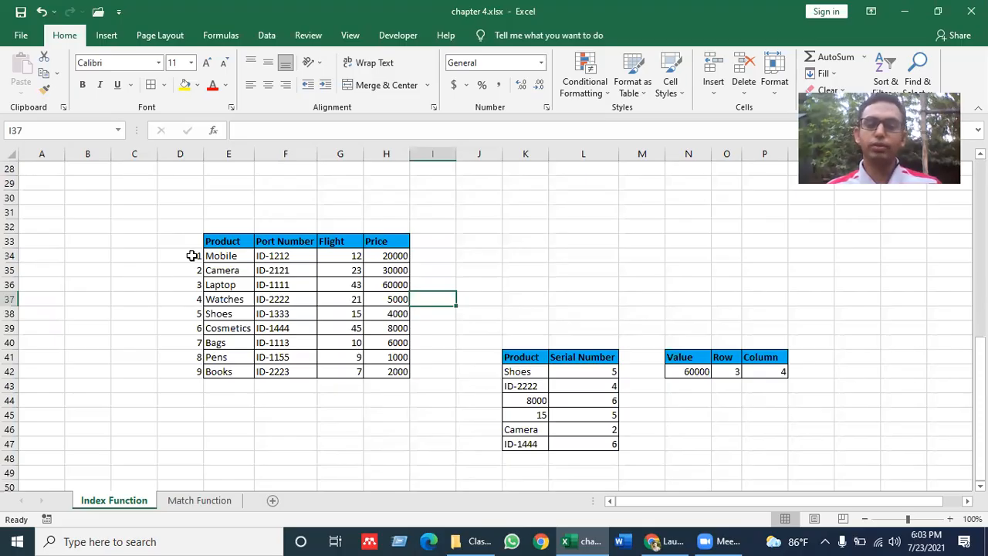
pyautogui.click(240, 286)
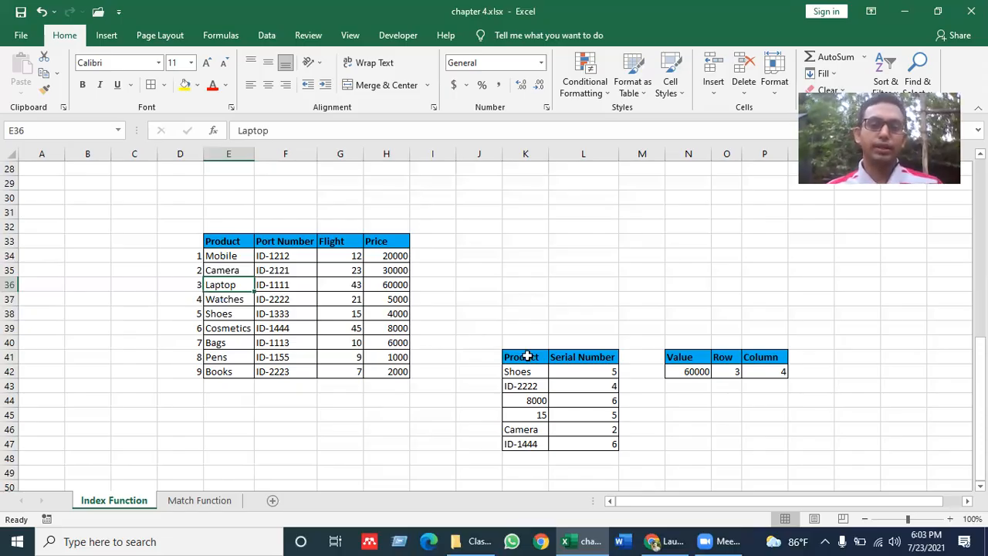
pyautogui.moveTo(232, 239); pyautogui.dragTo(409, 374)
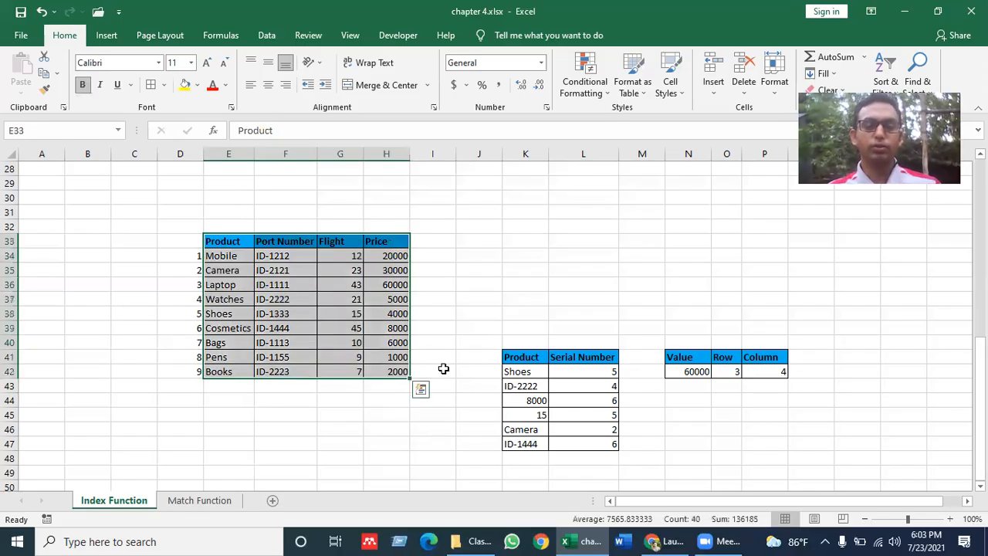
pyautogui.click(443, 368)
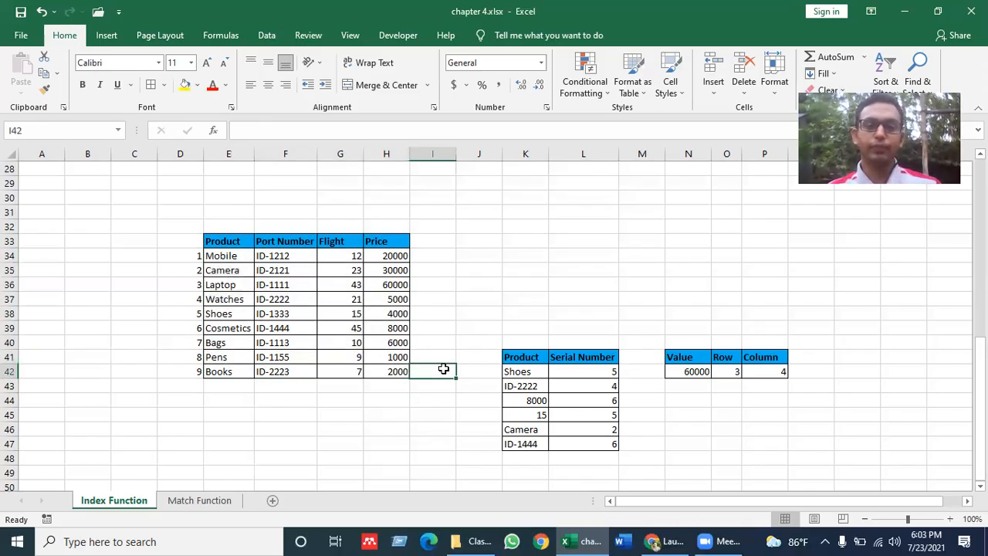
pyautogui.click(579, 372)
pyautogui.moveTo(530, 376); pyautogui.dragTo(528, 454)
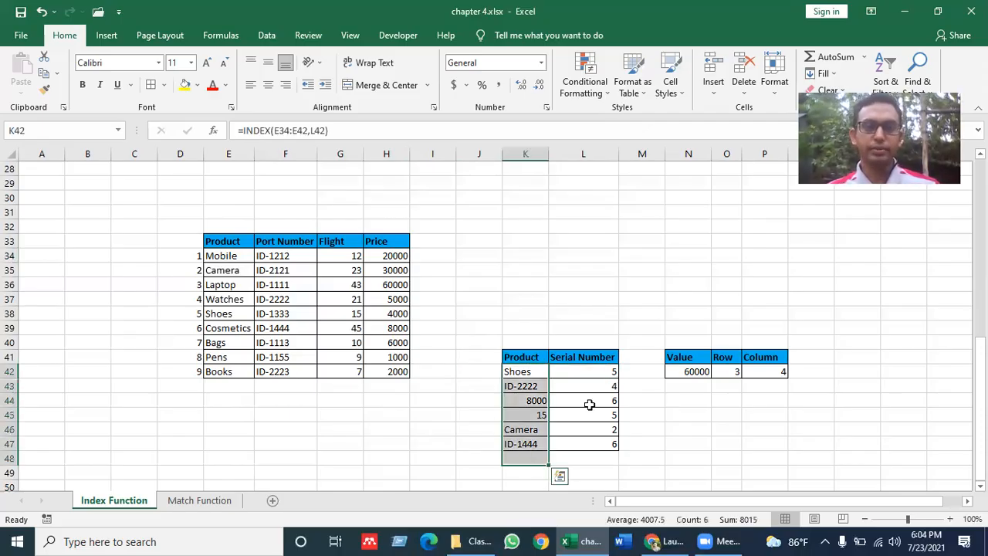
pyautogui.click(531, 373)
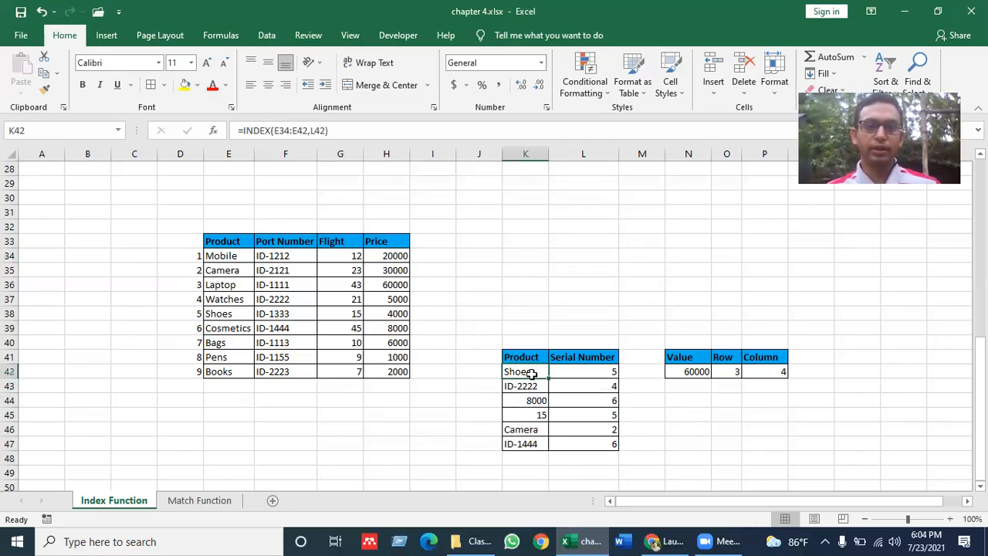
pyautogui.moveTo(531, 374); pyautogui.dragTo(531, 443)
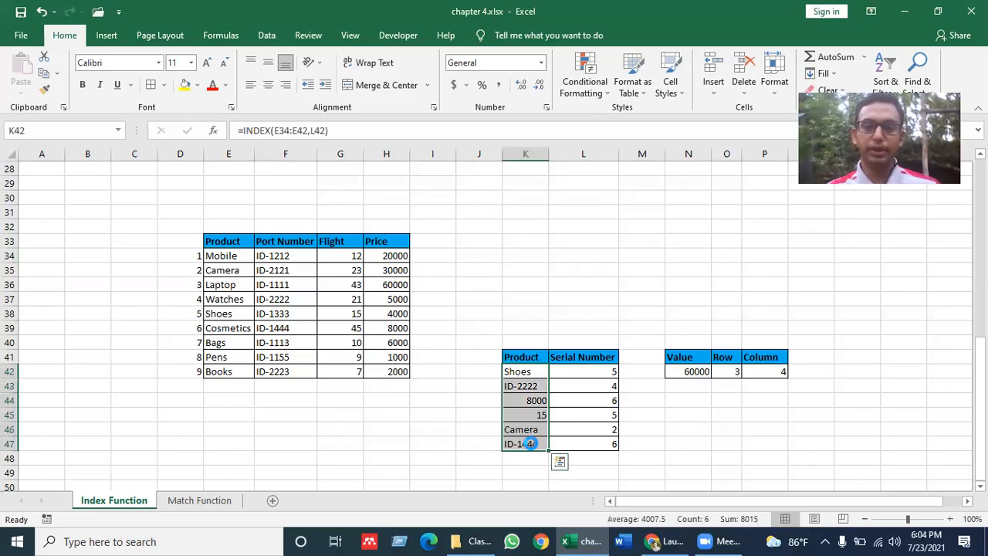
# - Clear the six Product results in K42:K47 and review the serial numbers in column D
pyautogui.press('Delete')
pyautogui.click(591, 404)
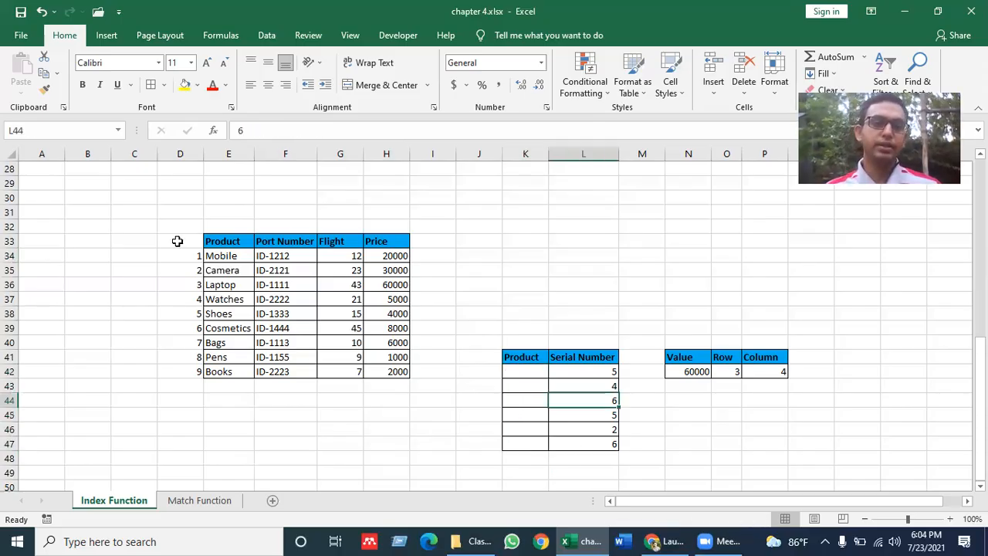
pyautogui.click(193, 259)
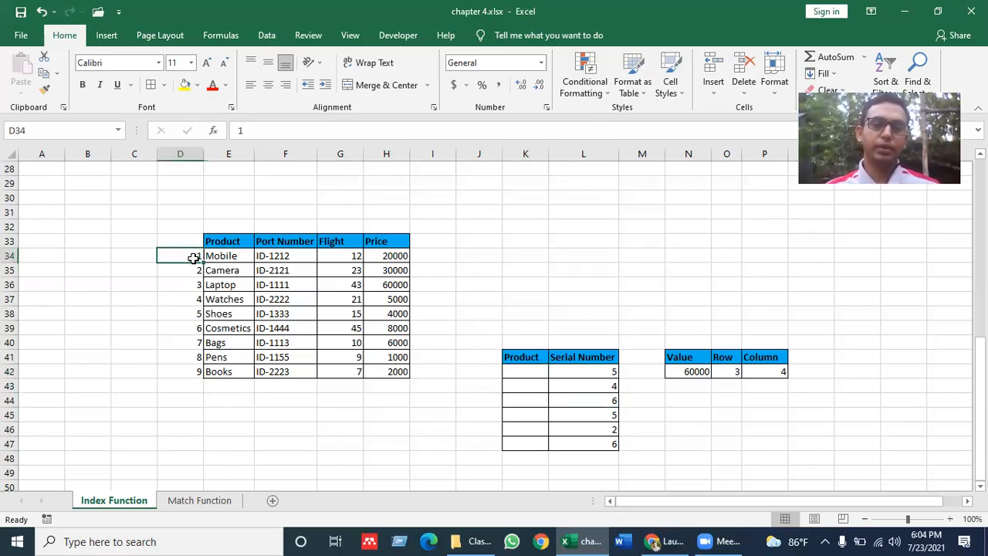
pyautogui.press('Down')
pyautogui.press('Down')
pyautogui.press('Down')
pyautogui.press('Down')
pyautogui.press('Down')
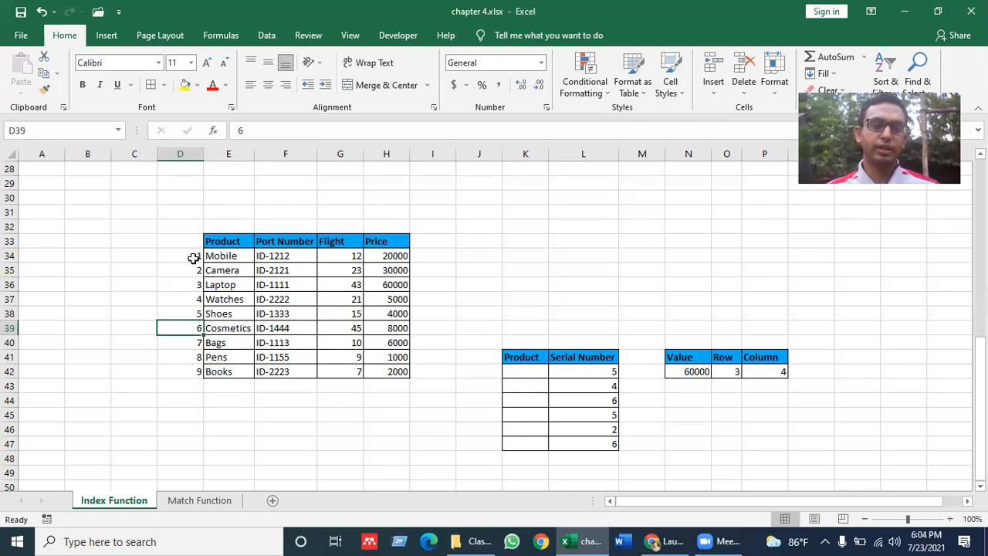
pyautogui.press('Up')
pyautogui.press('Up')
pyautogui.press('Up')
pyautogui.press('Up')
pyautogui.press('Up')
pyautogui.press('Down')
pyautogui.press('Down')
pyautogui.press('Down')
pyautogui.press('Down')
pyautogui.press('Down')
pyautogui.press('Down')
pyautogui.press('Down')
pyautogui.press('Down')
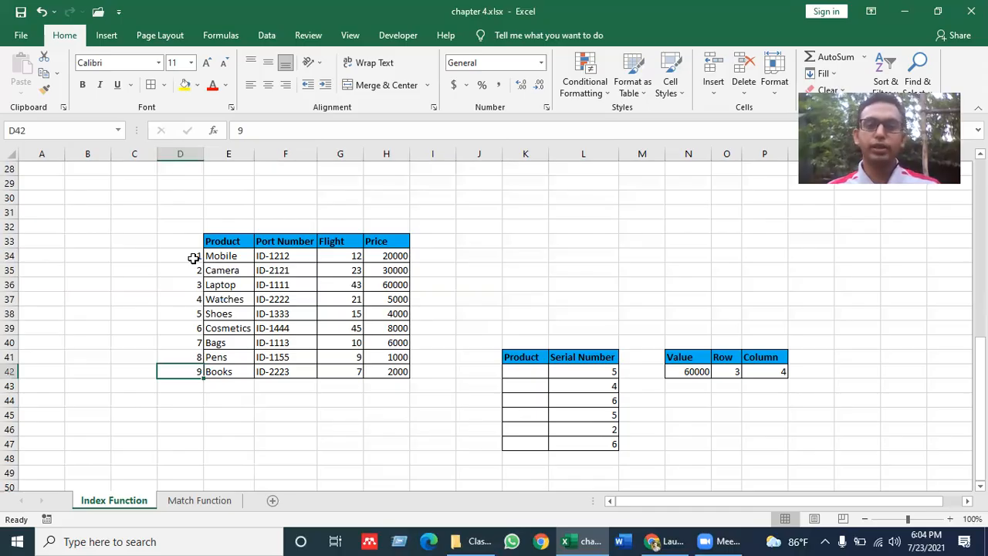
# - Confirm serial number 5 corresponds to Shoes, then select the empty Product cell K42
pyautogui.click(598, 373)
pyautogui.click(238, 312)
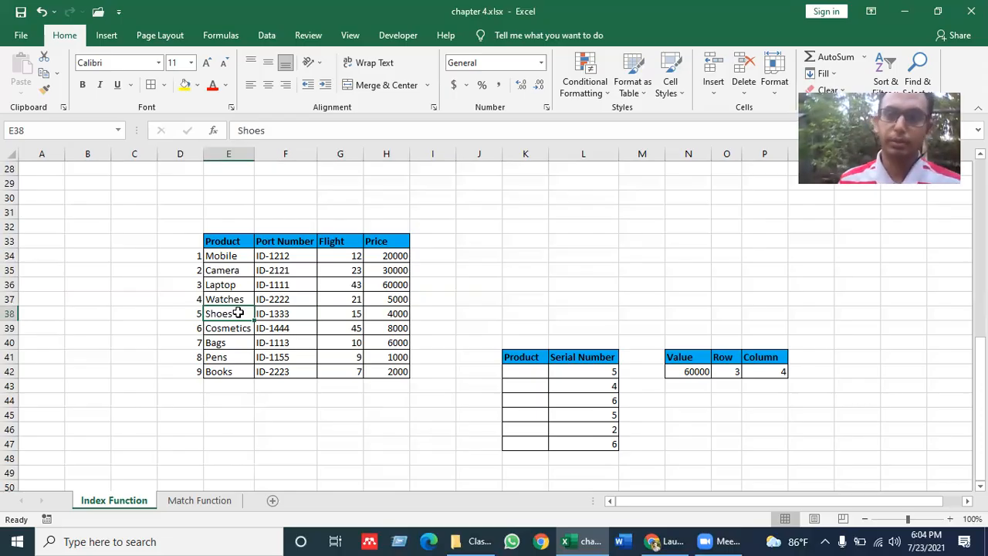
pyautogui.click(536, 373)
pyautogui.click(605, 378)
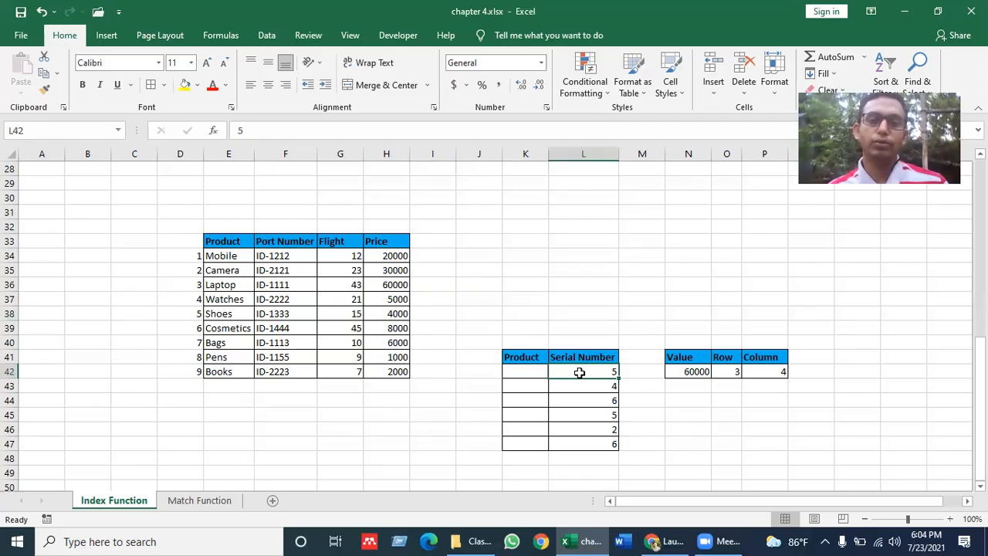
pyautogui.click(532, 374)
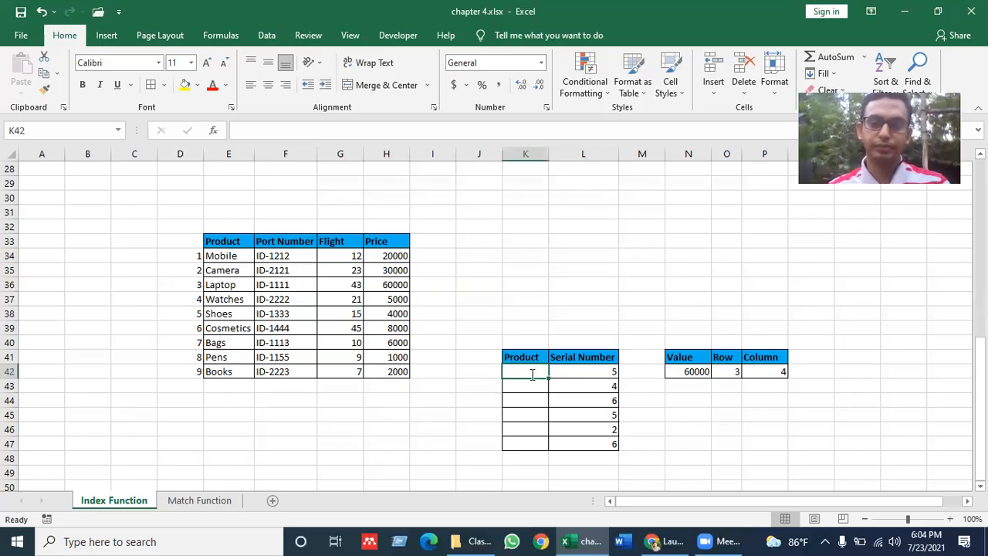
# - Enter =INDEX(E34:E42,L42) in K42 so it returns Shoes for serial number 5
pyautogui.write('=IN')
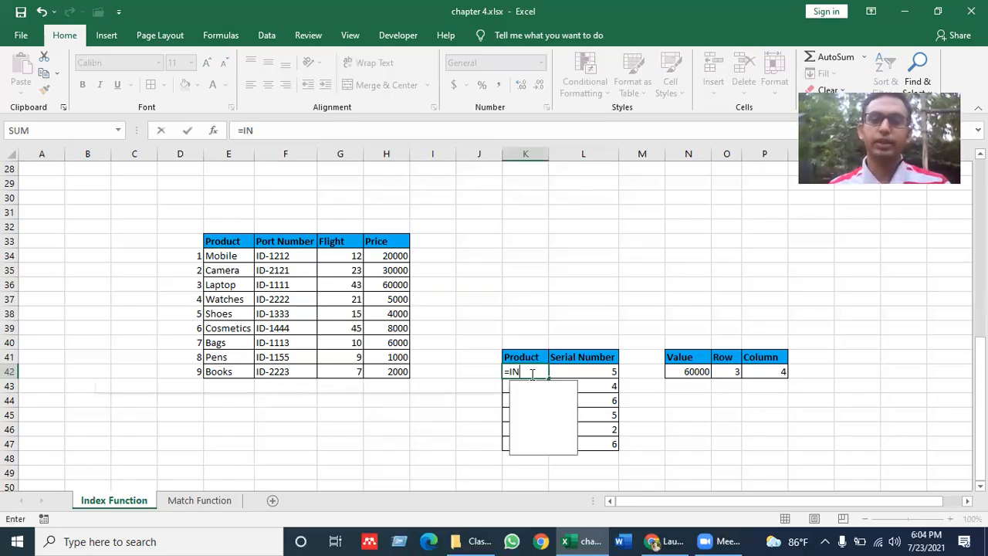
pyautogui.write('DEX')
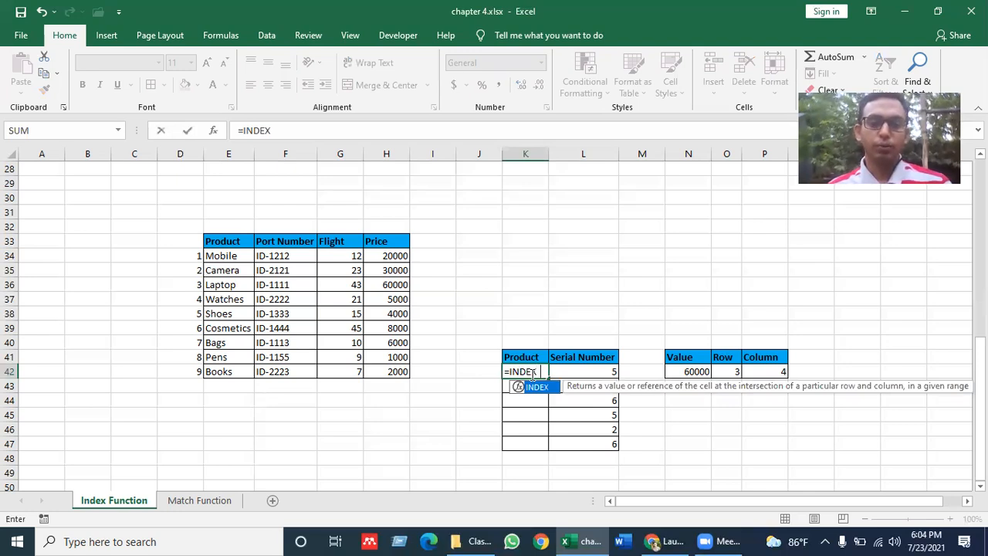
pyautogui.doubleClick(556, 388)
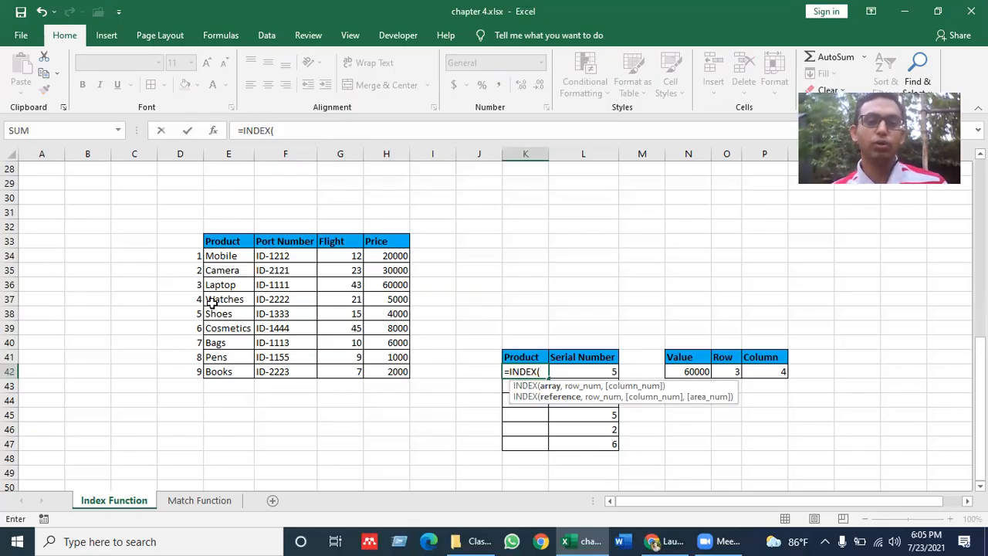
pyautogui.moveTo(219, 257); pyautogui.dragTo(219, 306)
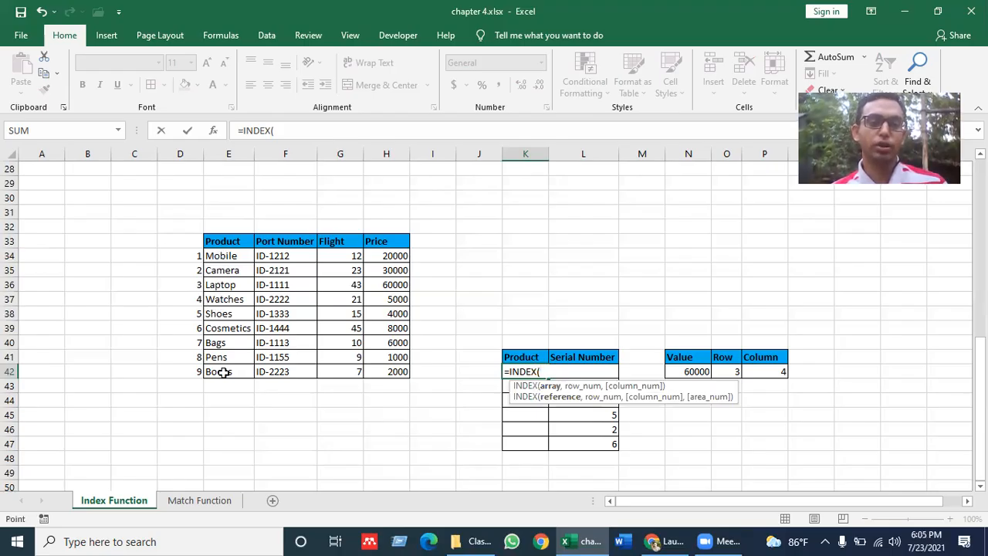
pyautogui.moveTo(223, 373); pyautogui.dragTo(222, 373)
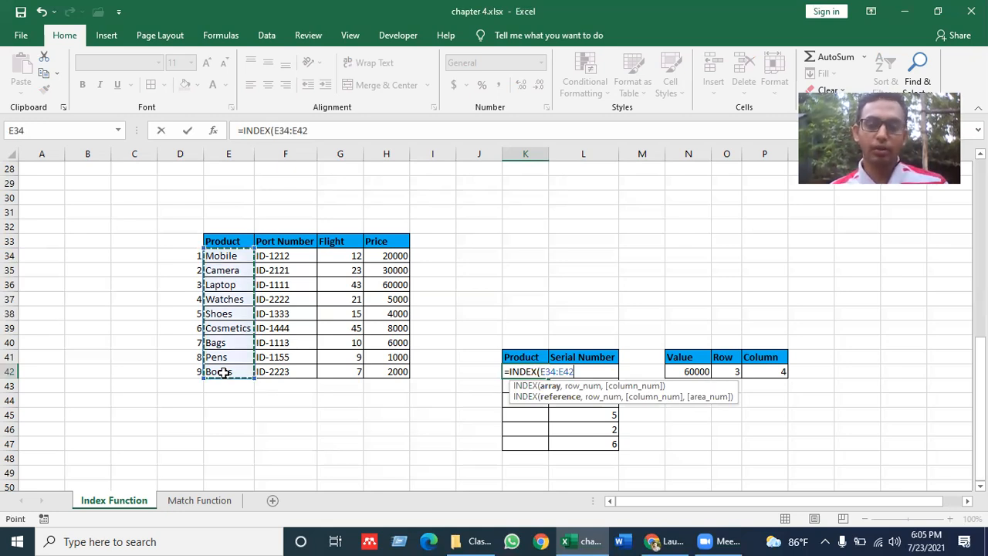
pyautogui.write(',')
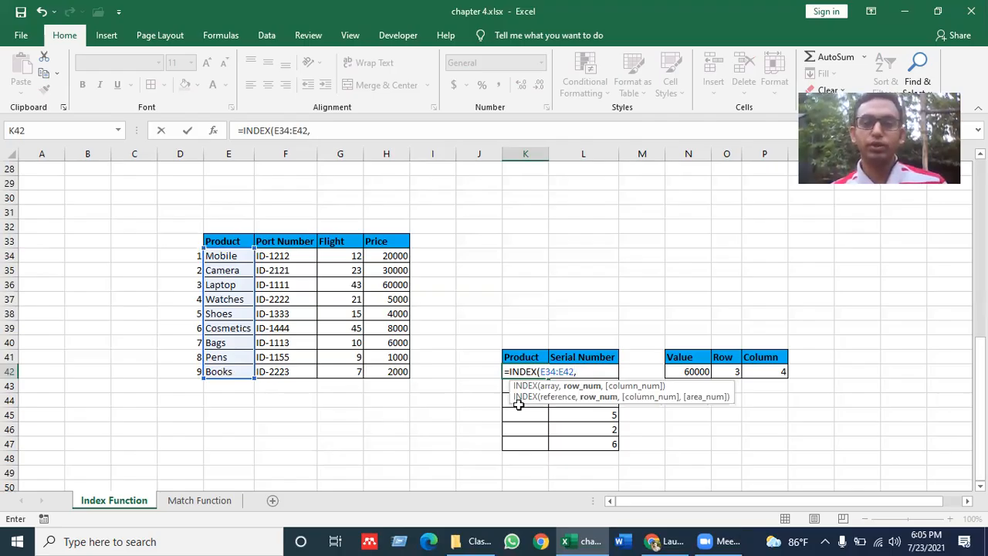
pyautogui.press('Right')
pyautogui.click(654, 371)
pyautogui.press('Left')
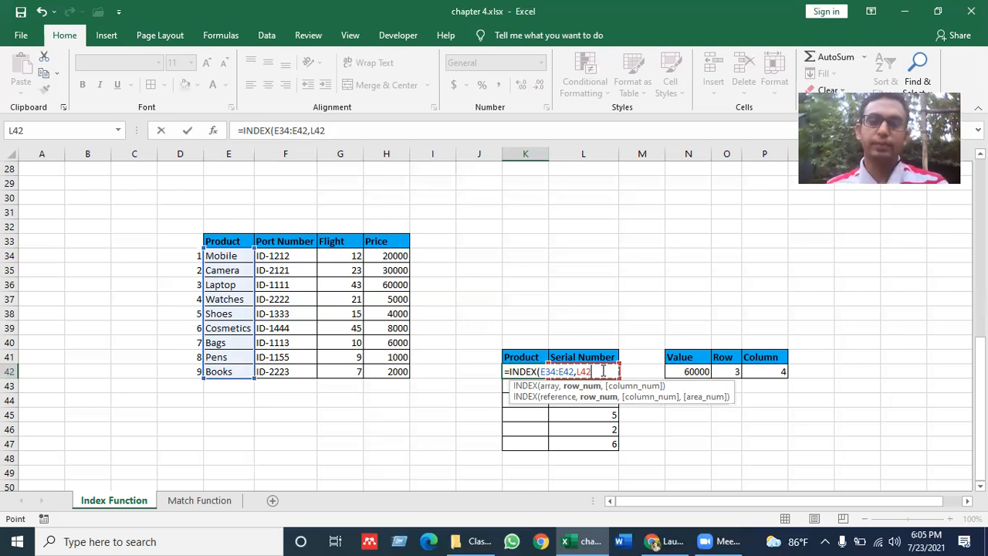
pyautogui.press('Return')
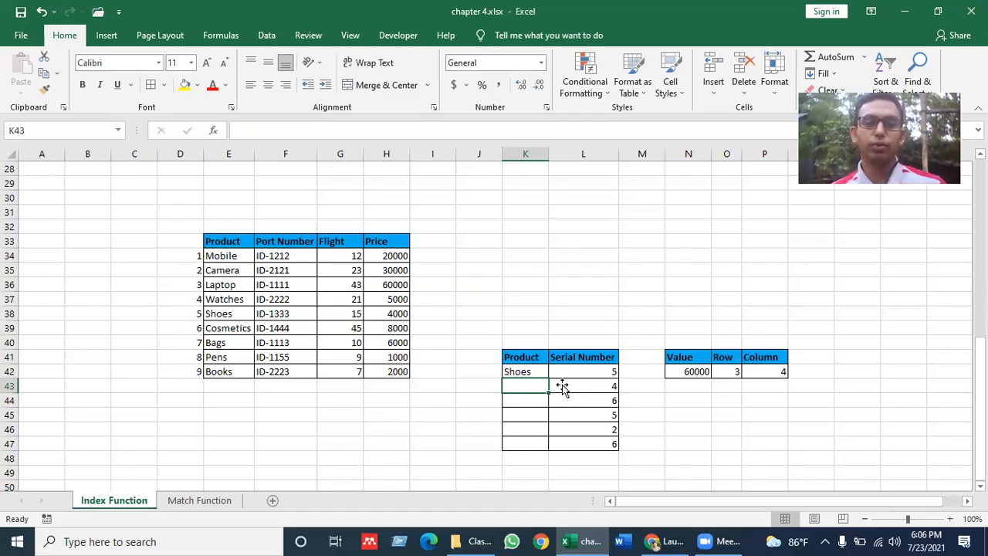
pyautogui.press('Right')
# - Enter =INDEX(E34:E42,L43) in K43 so it returns Watches for serial number 4
pyautogui.click(539, 371)
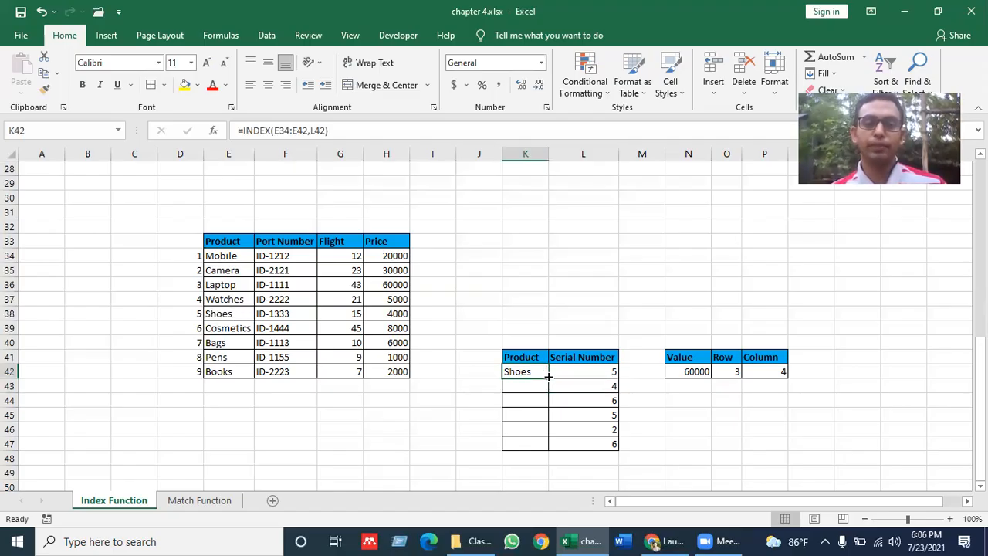
pyautogui.click(535, 385)
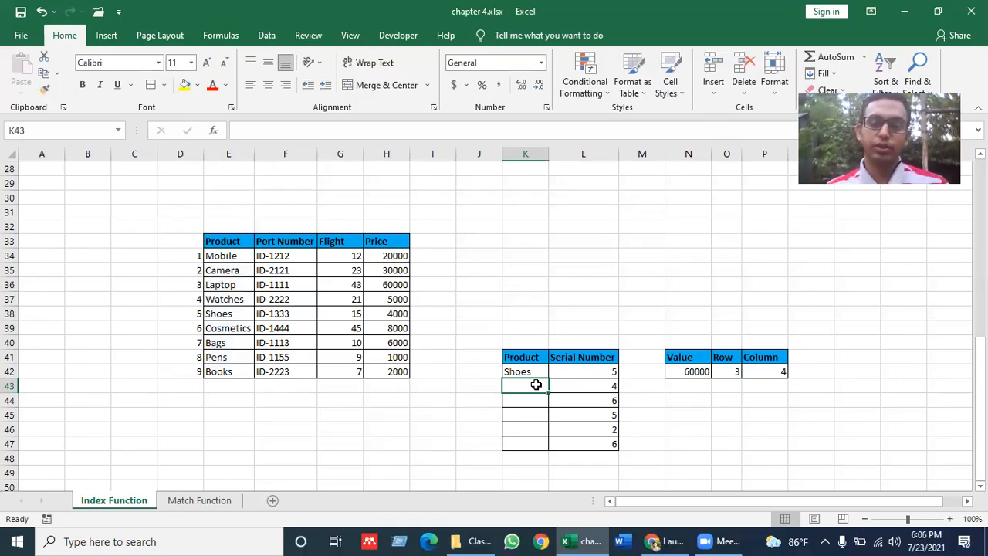
pyautogui.write('=IND')
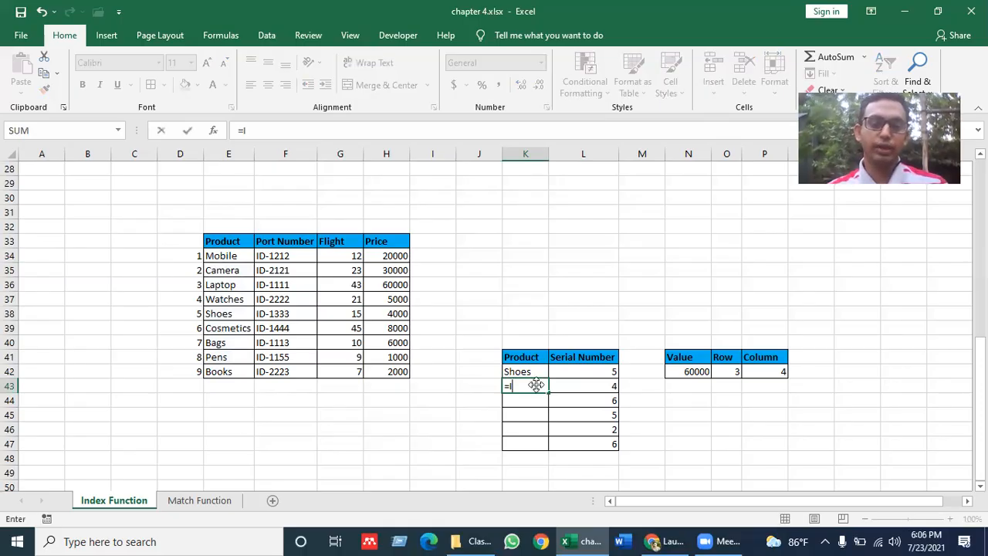
pyautogui.press('Tab')
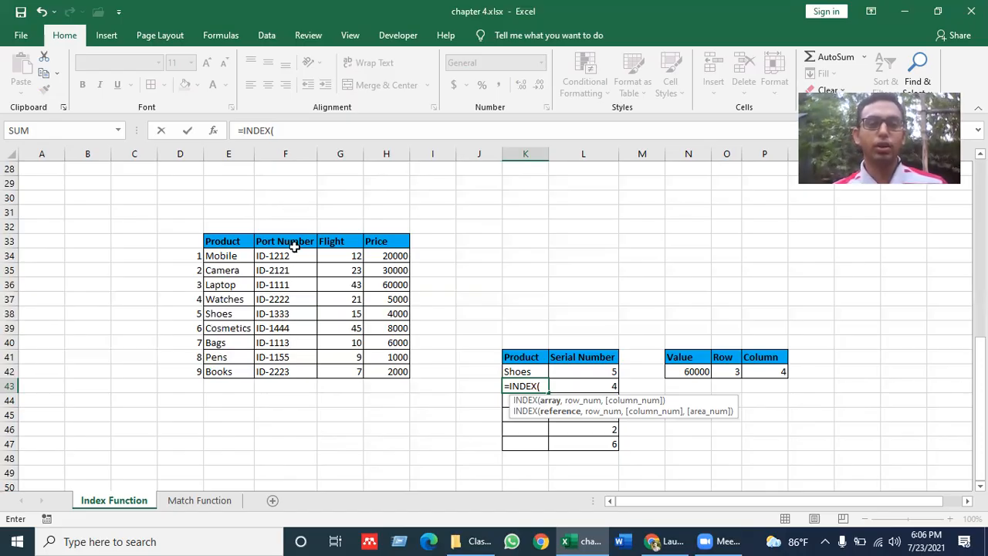
pyautogui.click(224, 255)
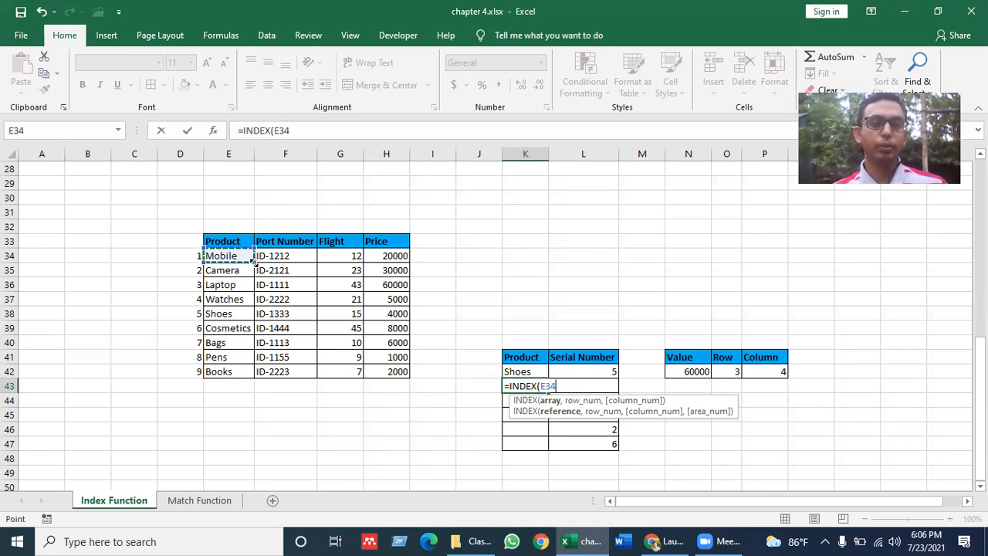
pyautogui.keyDown('shift'); pyautogui.click(243, 371); pyautogui.keyUp('shift')
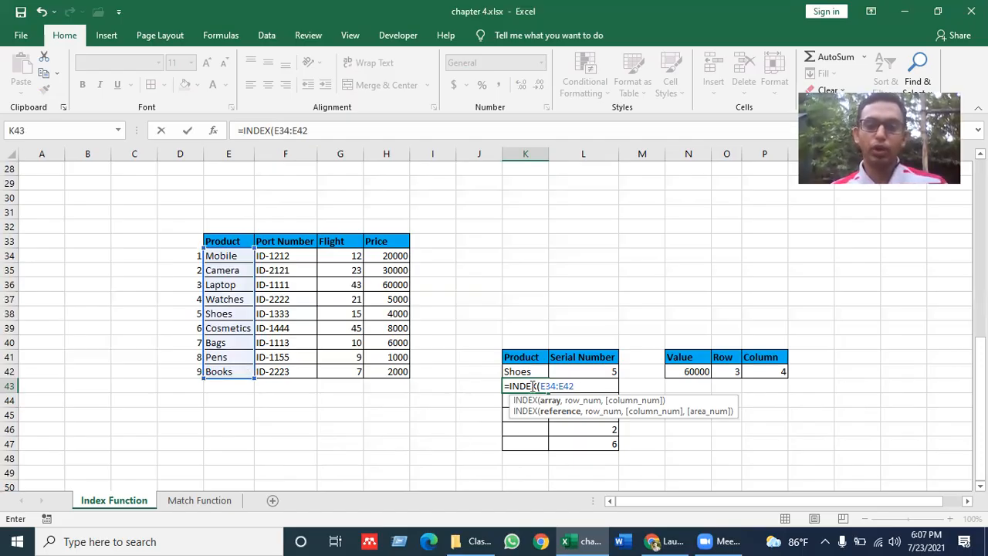
pyautogui.write(',')
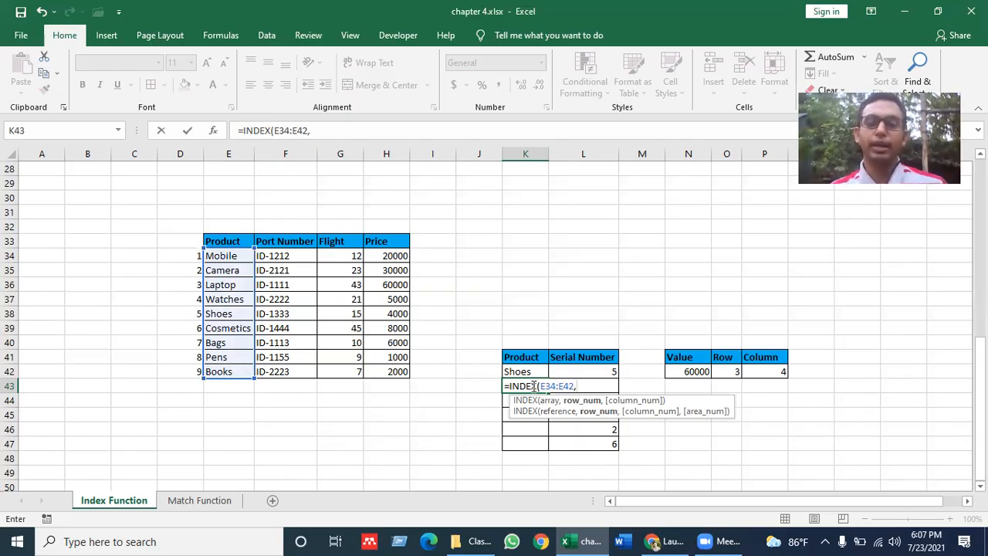
pyautogui.click(631, 384)
pyautogui.press('Left')
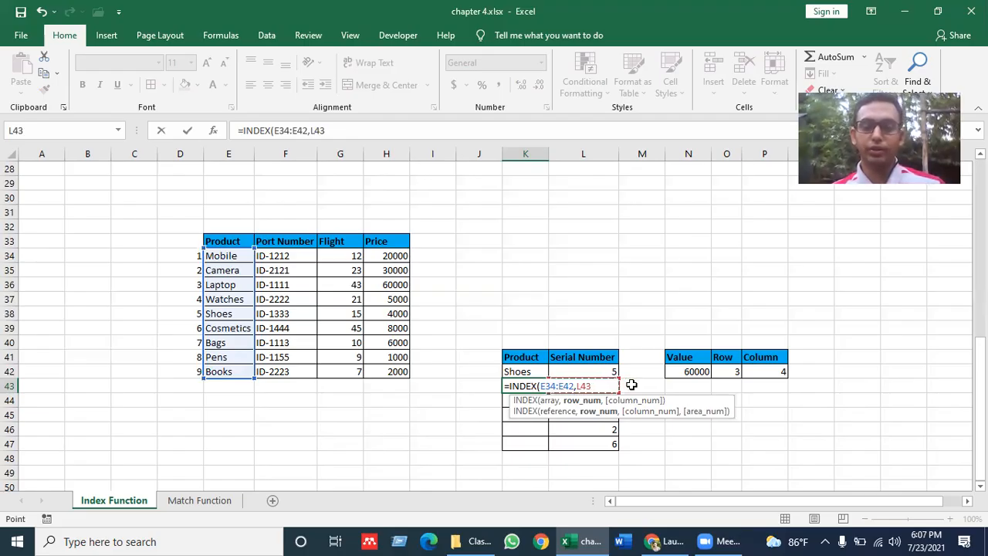
pyautogui.press('Return')
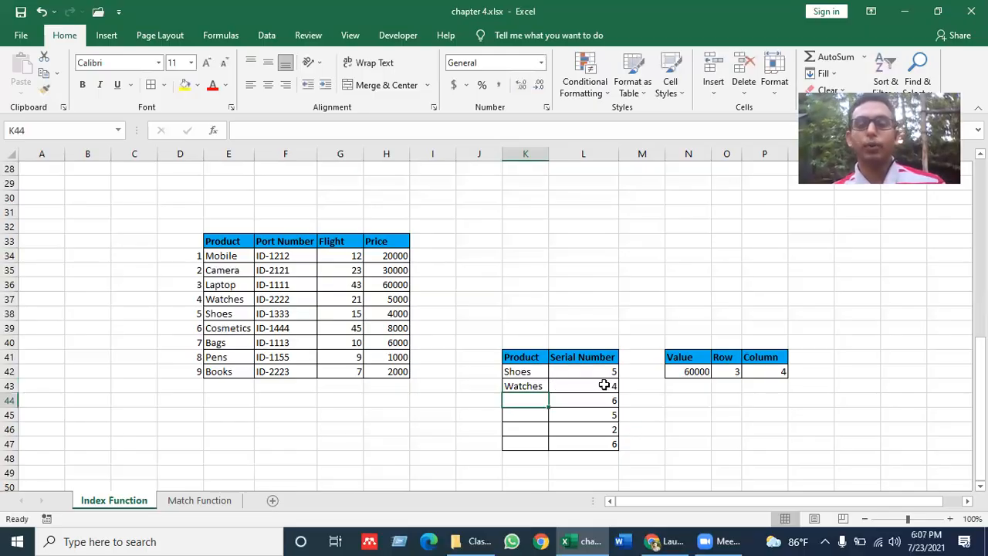
pyautogui.click(556, 384)
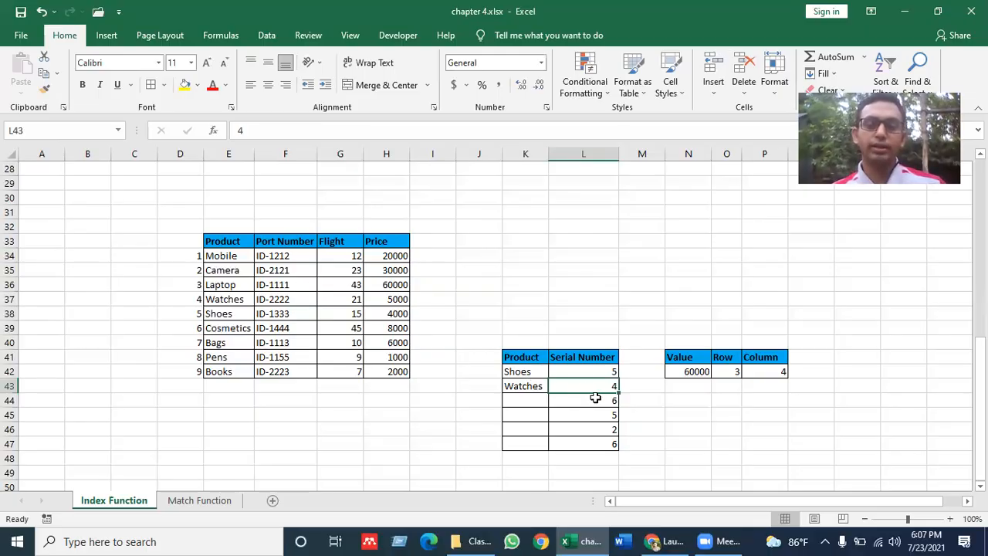
# - Check serial number 6 in L44, then delete the Watches formula from K43
pyautogui.click(596, 398)
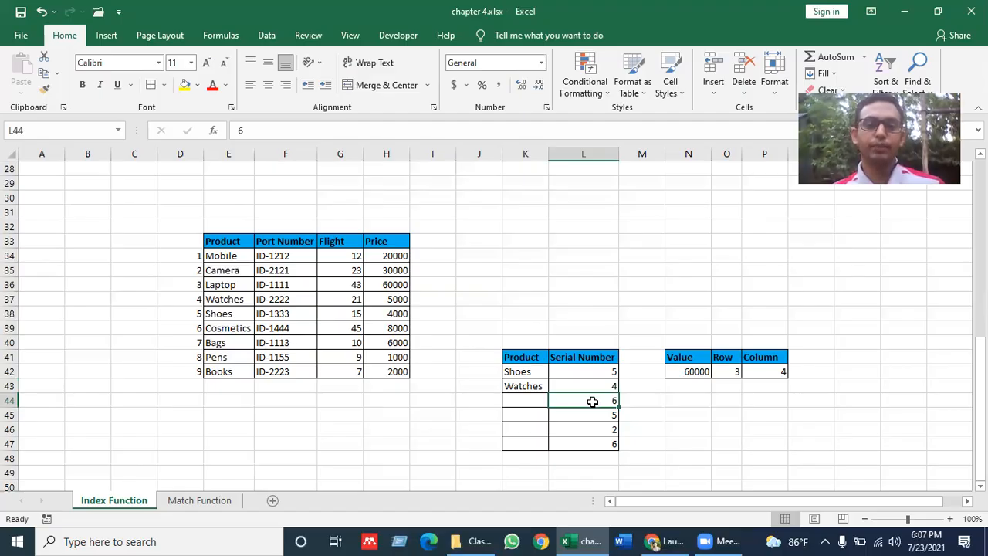
pyautogui.click(535, 385)
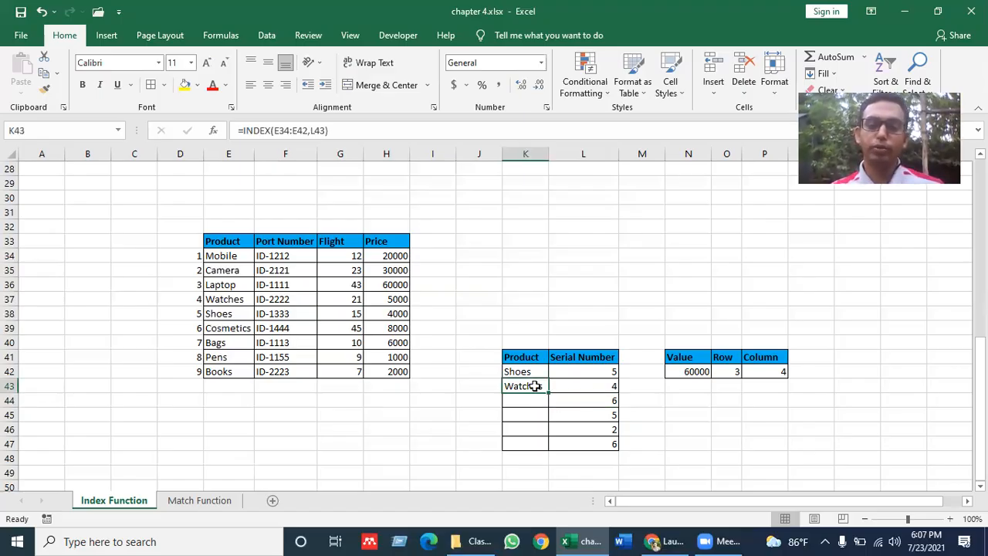
pyautogui.press('Delete')
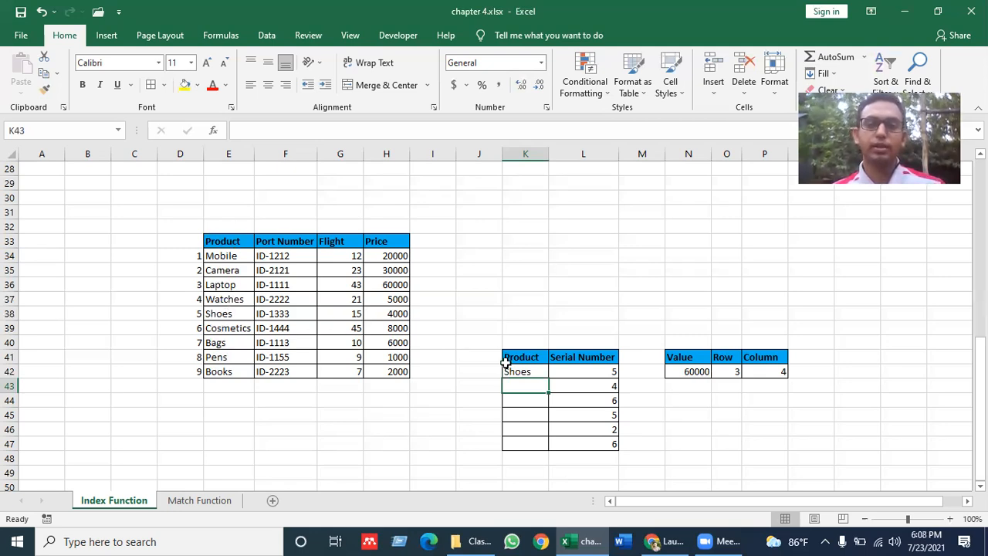
# - Fill the K42 INDEX formula down the Product column and verify the copy in K46
pyautogui.click(542, 374)
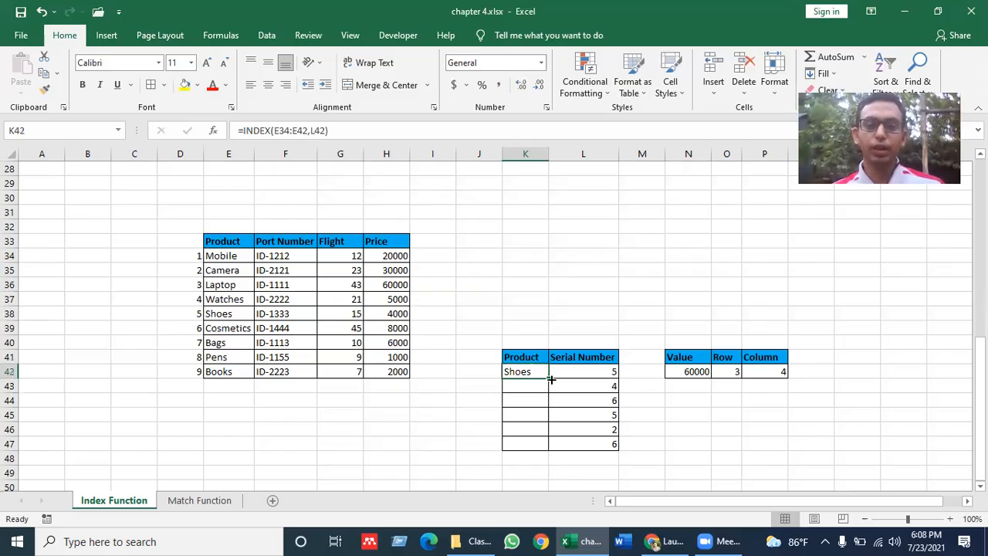
pyautogui.moveTo(549, 375); pyautogui.dragTo(477, 446)
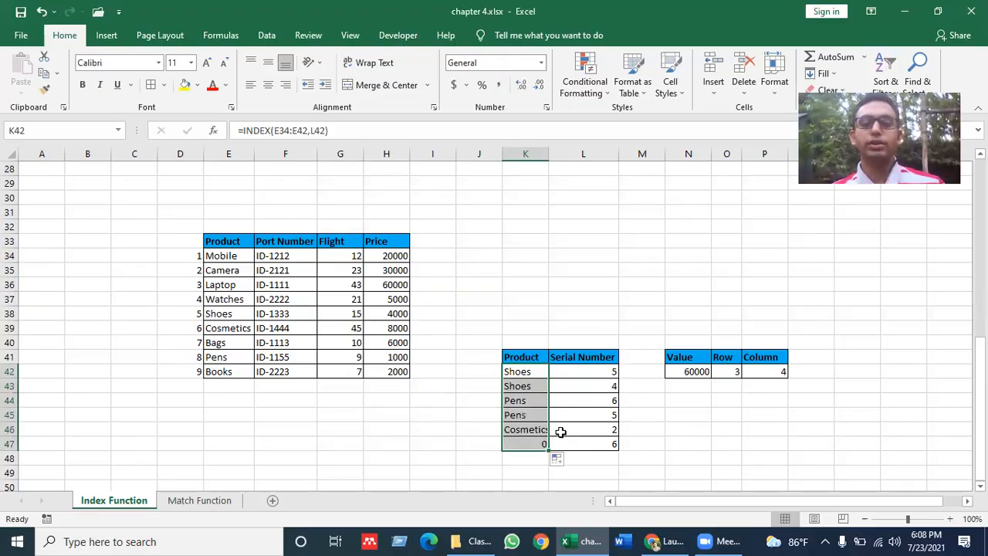
pyautogui.click(489, 443)
pyautogui.click(528, 432)
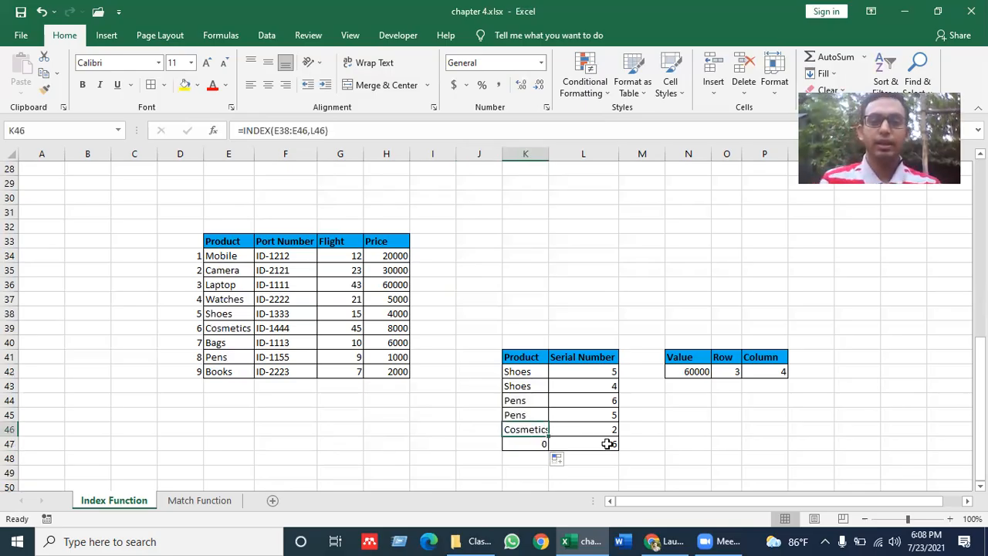
# - Delete the leftover 0 and 6 in row 47 and autofit column K to Cosmetics
pyautogui.moveTo(532, 444); pyautogui.dragTo(599, 449)
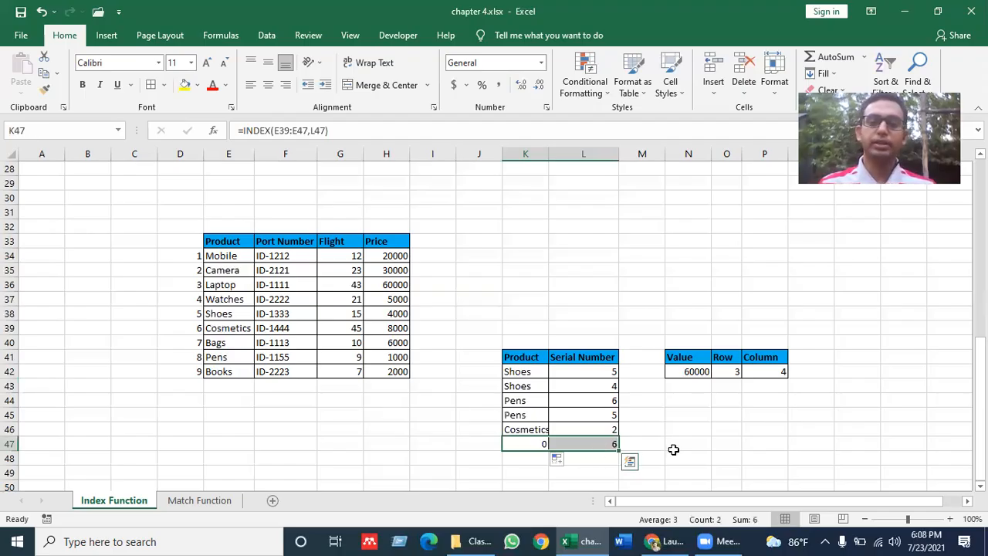
pyautogui.press('Delete')
pyautogui.click(673, 448)
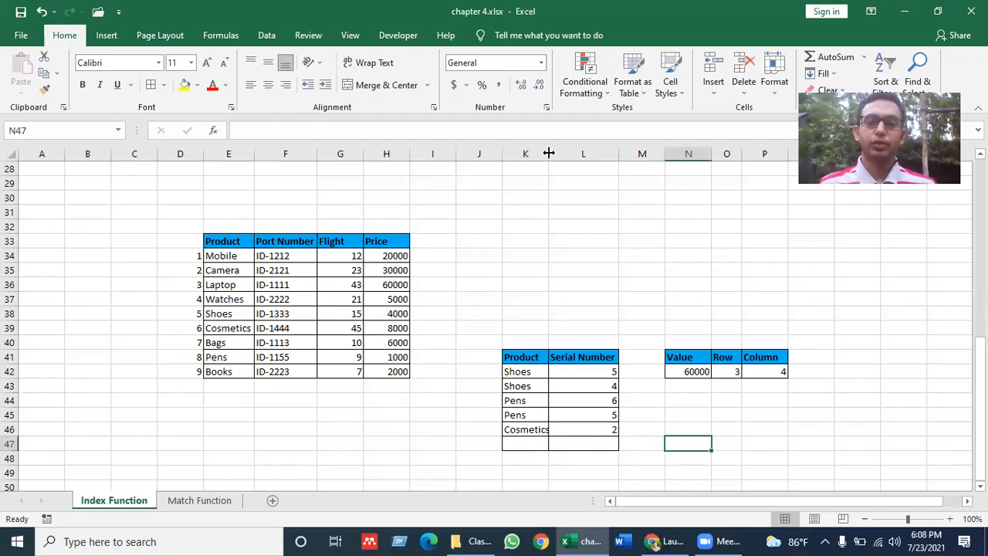
pyautogui.doubleClick(549, 154)
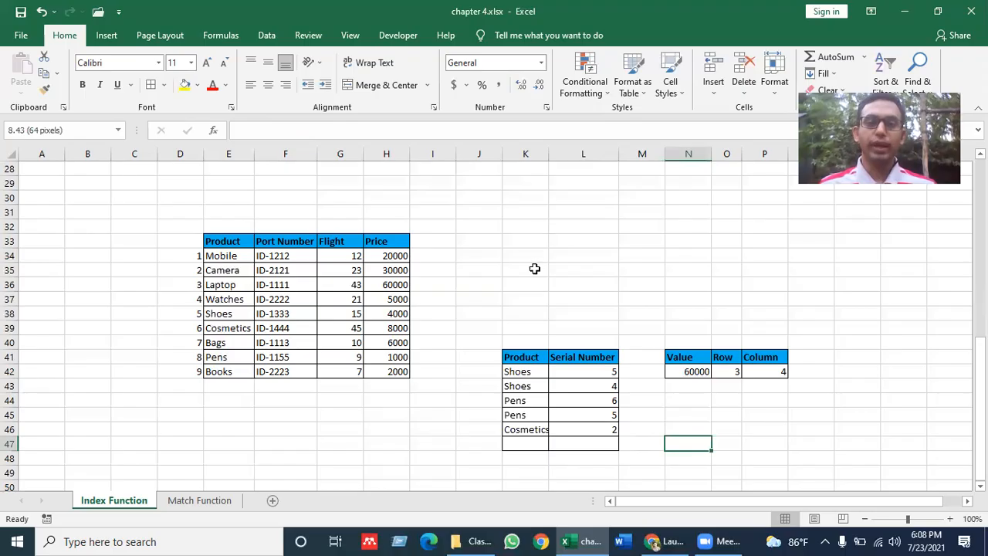